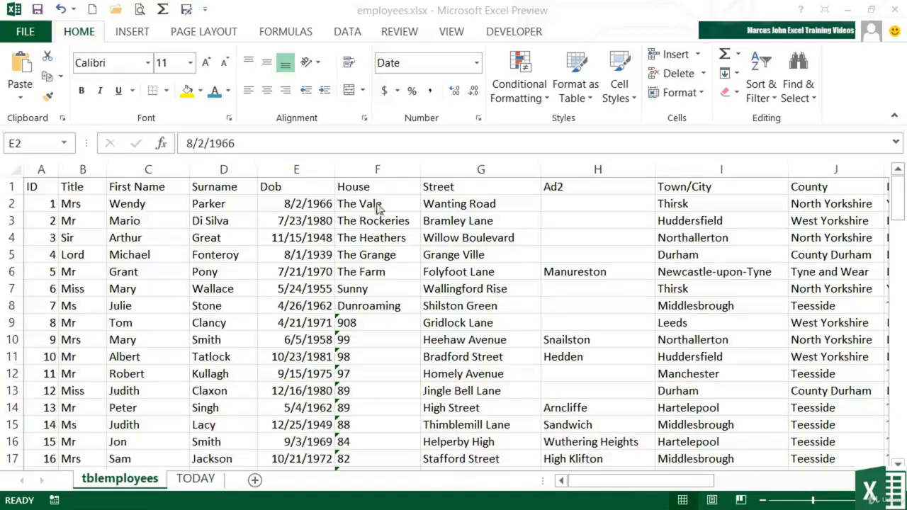
# - Insert a blank column before the House column and widen it to roughly three times its width
pyautogui.click(369, 168)
pyautogui.rightClick(370, 168)
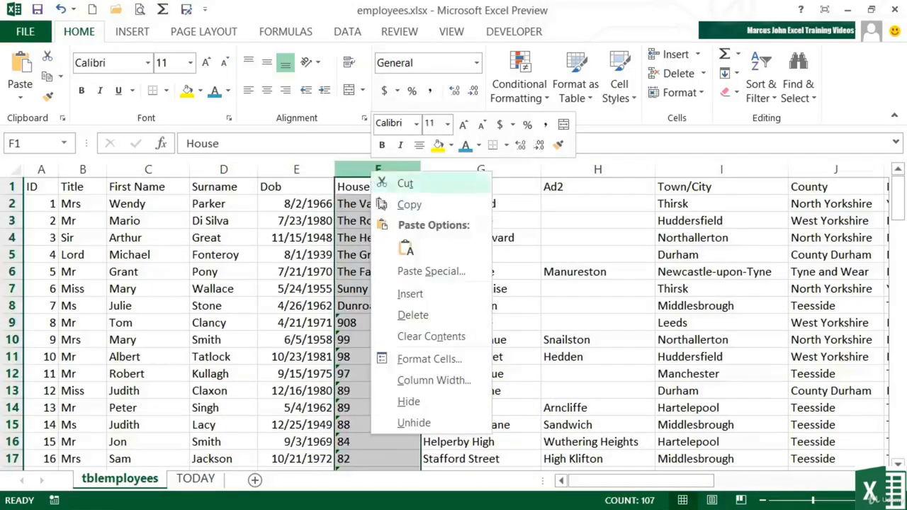
pyautogui.click(410, 294)
pyautogui.moveTo(409, 170); pyautogui.dragTo(589, 169)
# - Enter the header "X was born on" in cell F1 of the new column
pyautogui.click(393, 184)
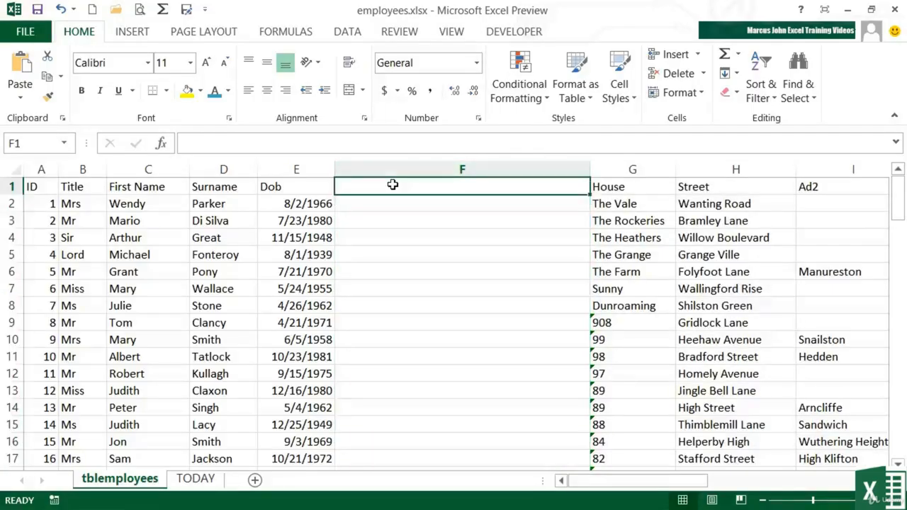
pyautogui.write('X was b')
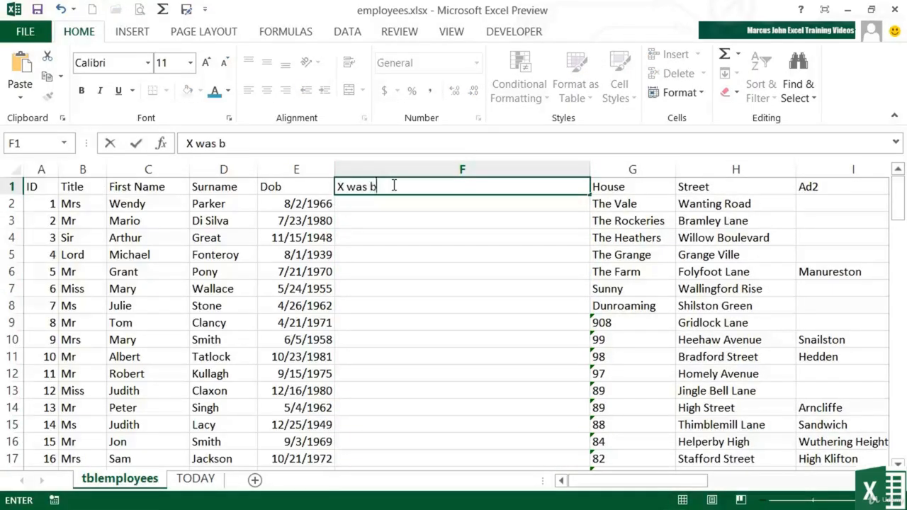
pyautogui.write('orn on')
pyautogui.press('Return')
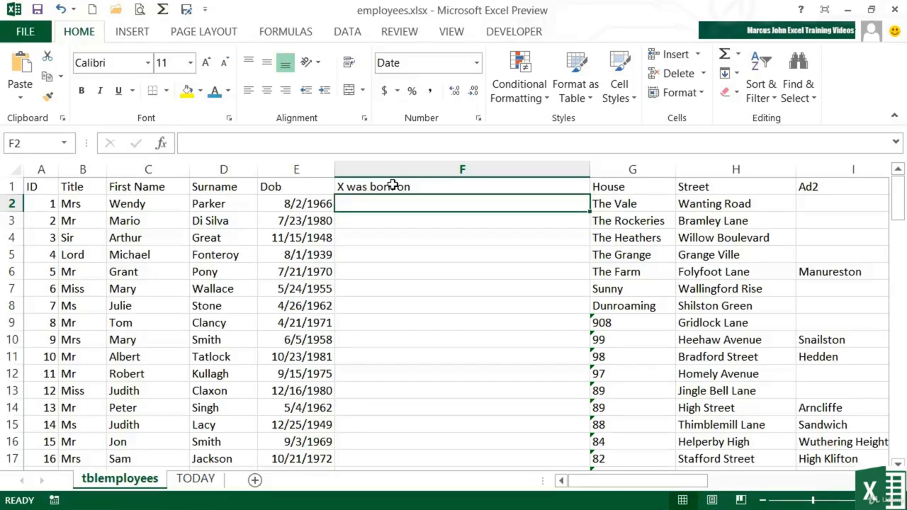
# - Enter the formula =C2&" was born on " &E2 in cell F2 to join the first name and date of birth
pyautogui.write('=')
pyautogui.click(162, 205)
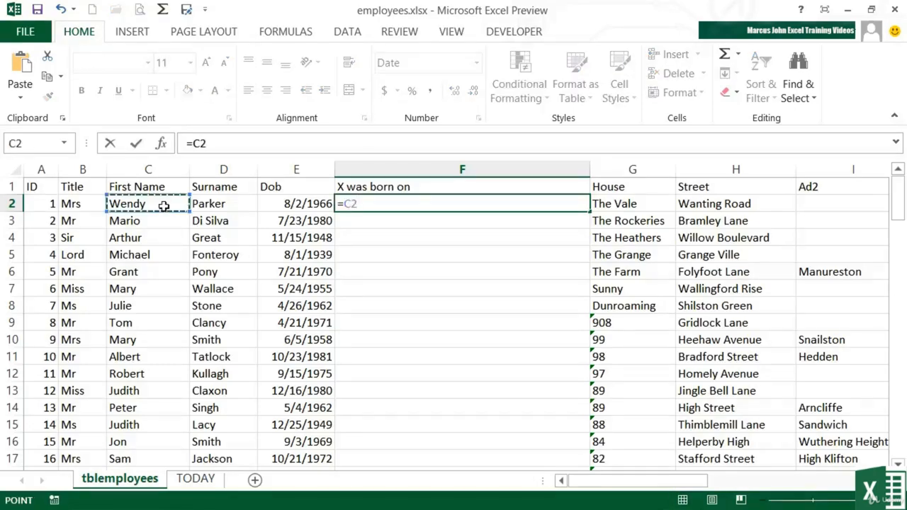
pyautogui.write('&"')
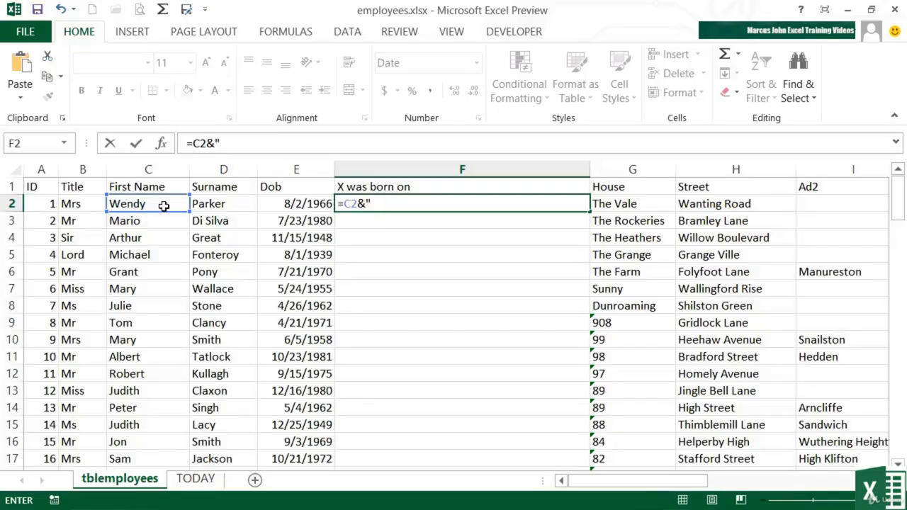
pyautogui.write(' was bor')
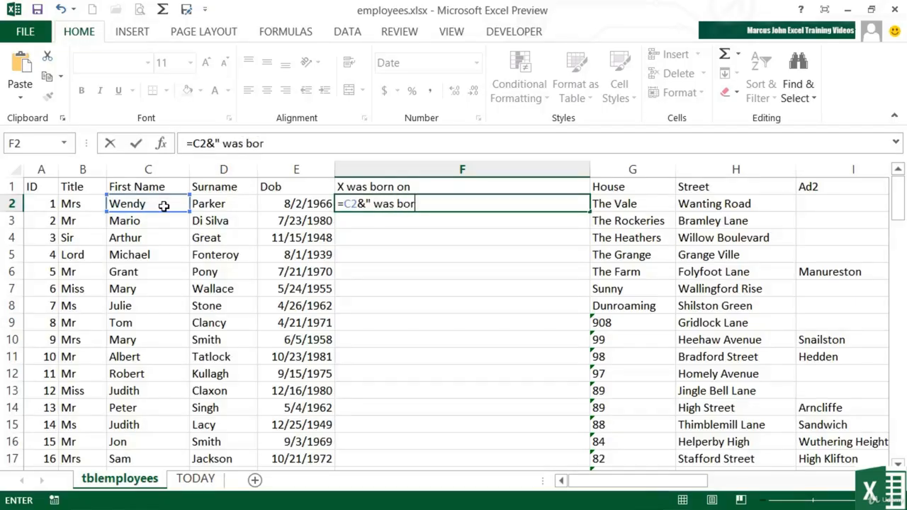
pyautogui.write('n on "')
pyautogui.write('&')
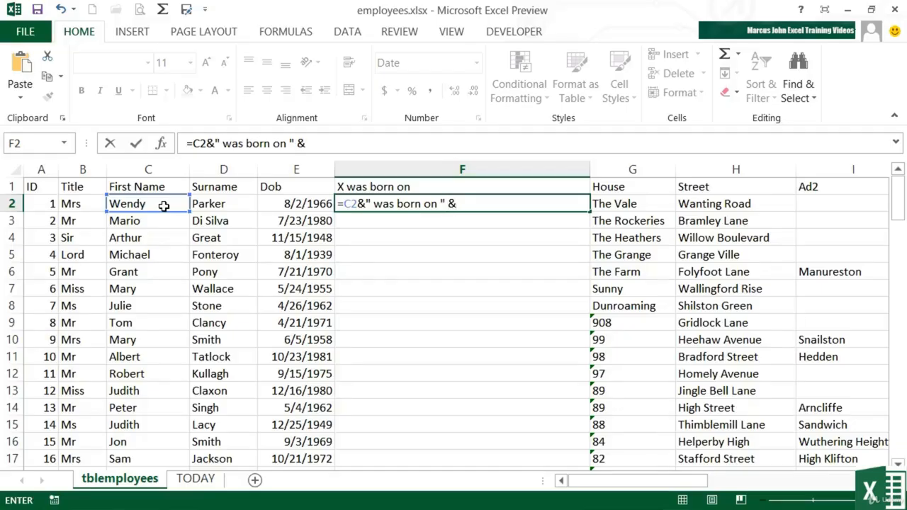
pyautogui.click(283, 204)
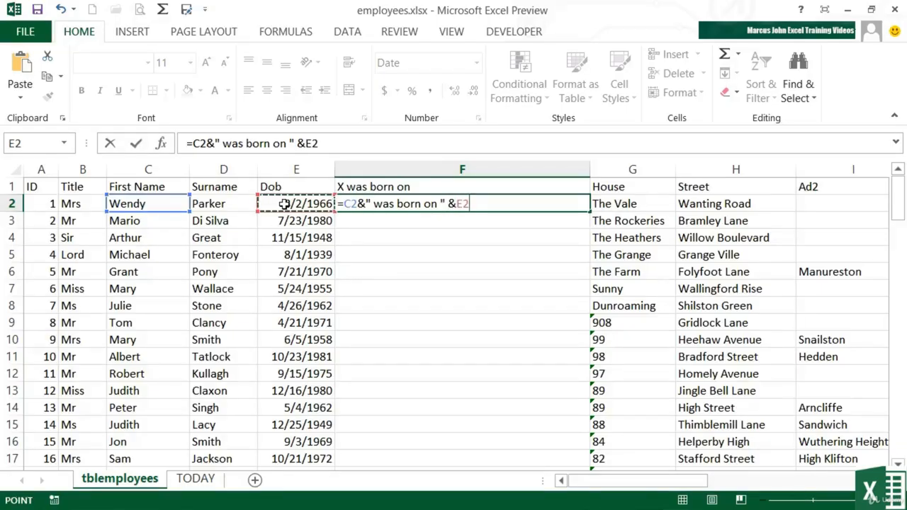
pyautogui.press('Return')
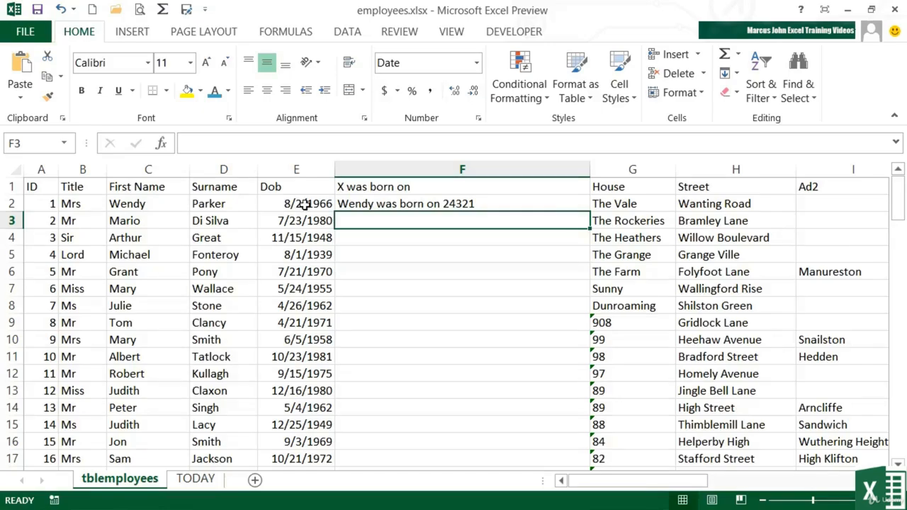
# - Format the date of birth in E2 as Number, and return it to the Short Date format
pyautogui.click(303, 207)
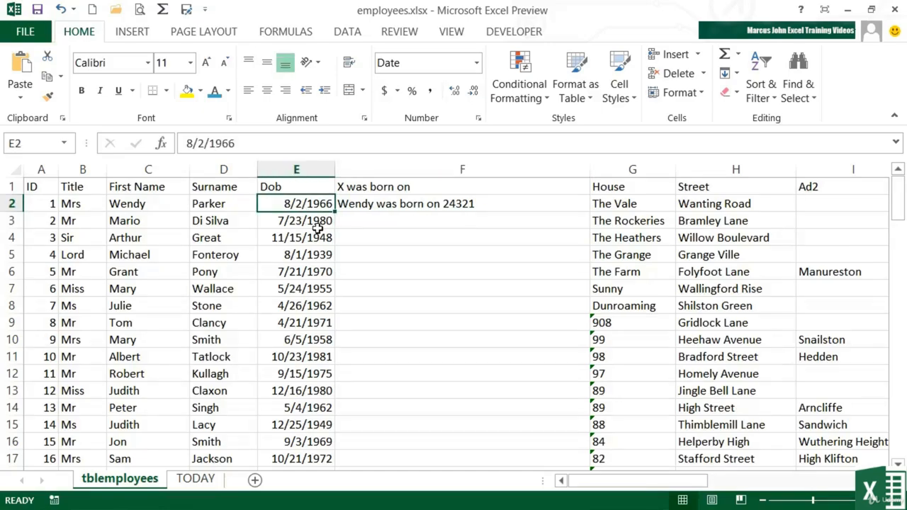
pyautogui.click(477, 63)
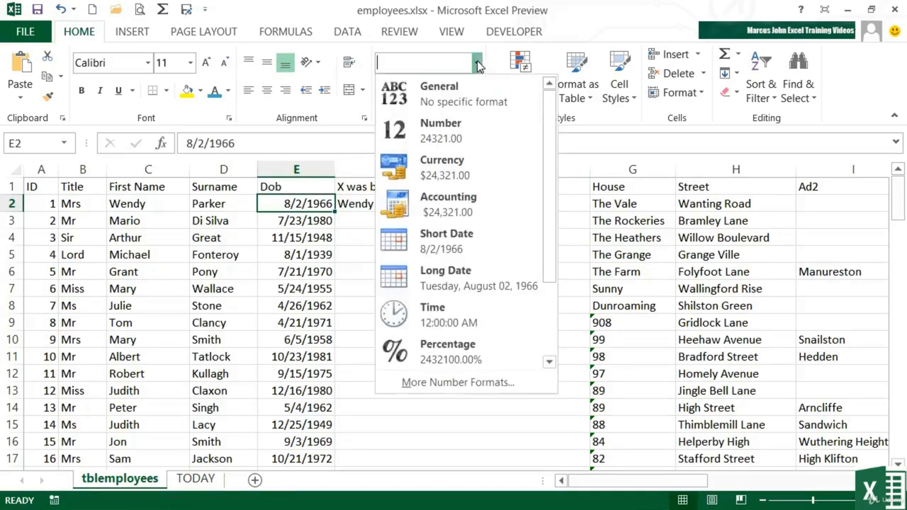
pyautogui.click(457, 128)
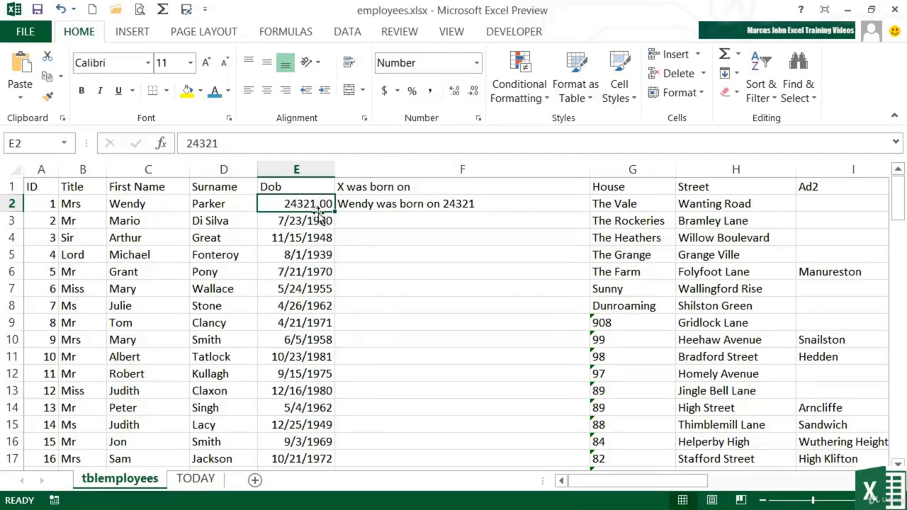
pyautogui.click(477, 64)
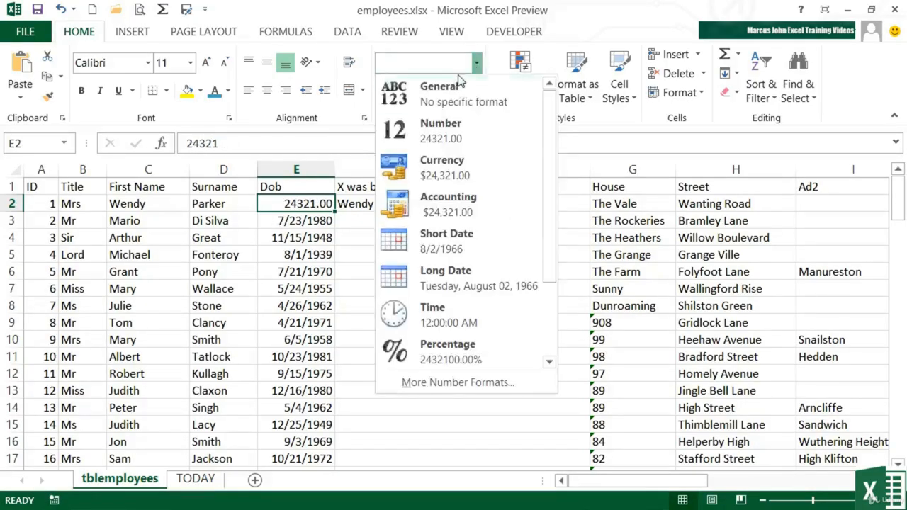
pyautogui.click(432, 236)
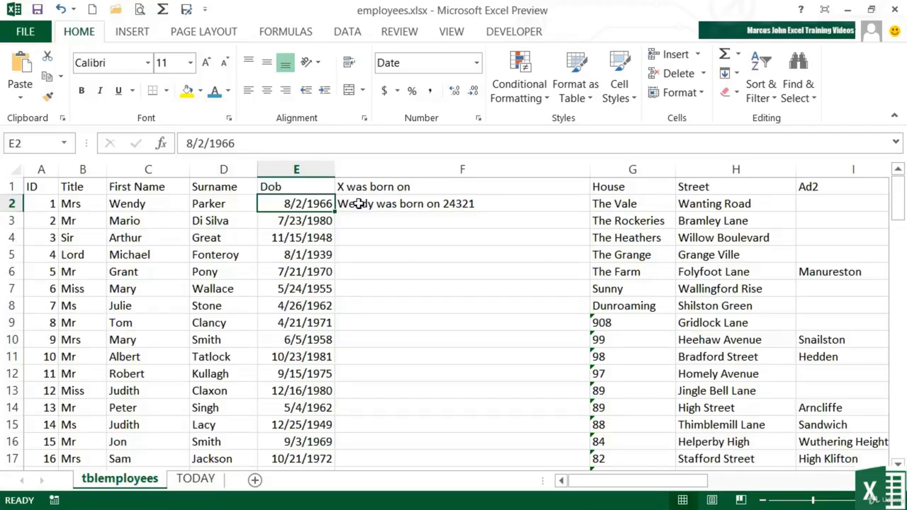
# - Edit the F2 formula to wrap E2 in a TEXT function with the format "mm/dd/yy"
pyautogui.click(359, 203)
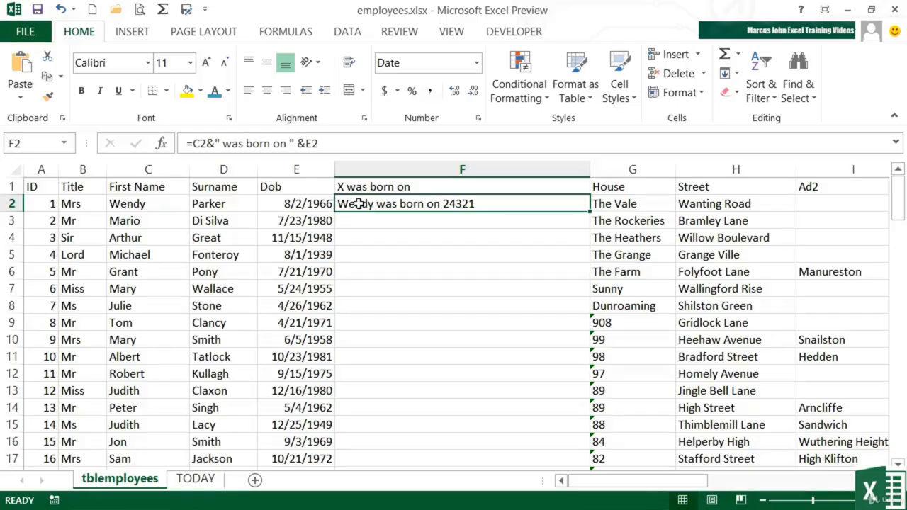
pyautogui.doubleClick(363, 204)
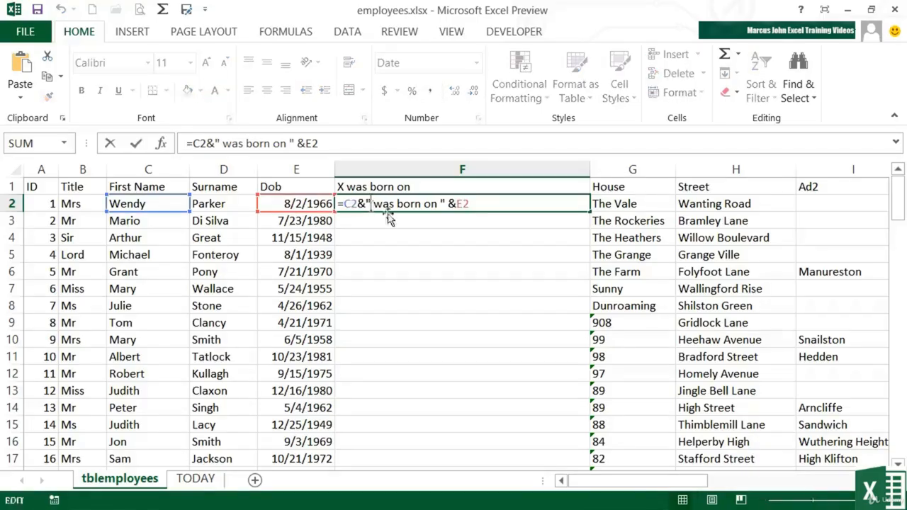
pyautogui.click(457, 204)
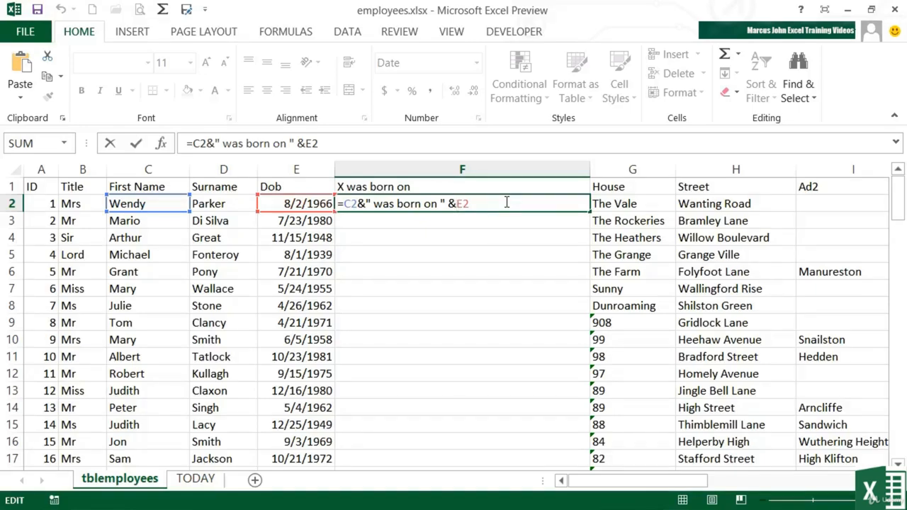
pyautogui.write('text')
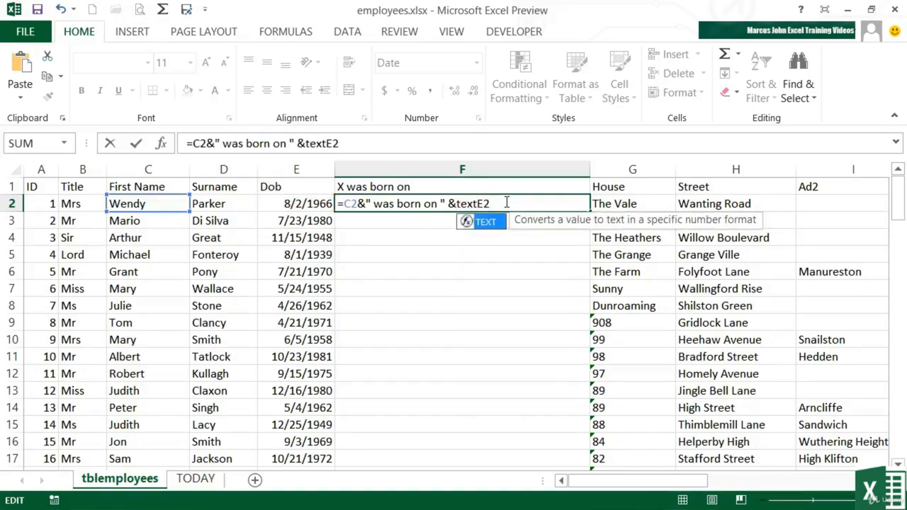
pyautogui.write('(E2')
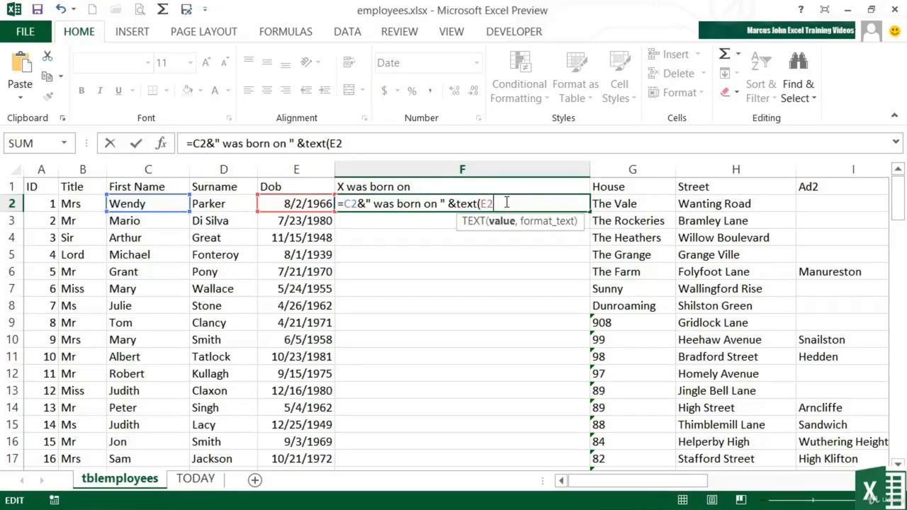
pyautogui.write(',')
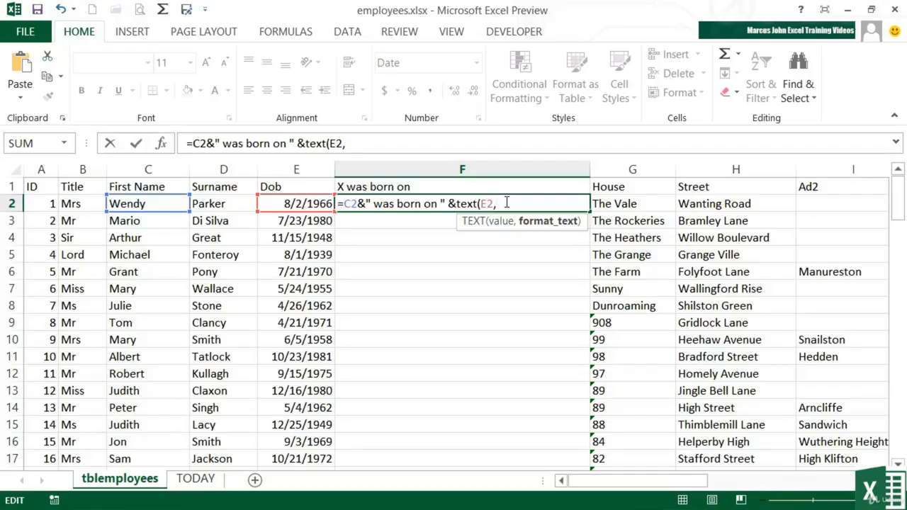
pyautogui.write('"')
pyautogui.write('mm/dd/yy')
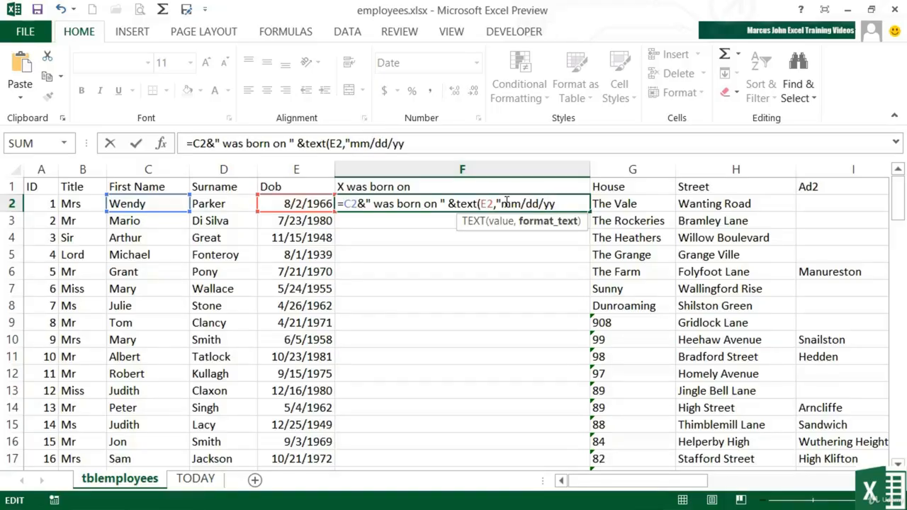
pyautogui.write('")')
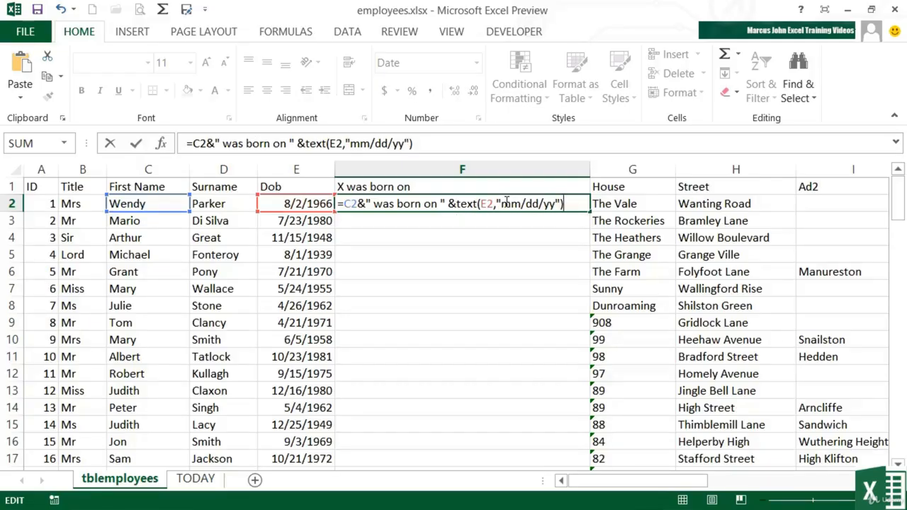
pyautogui.press('Return')
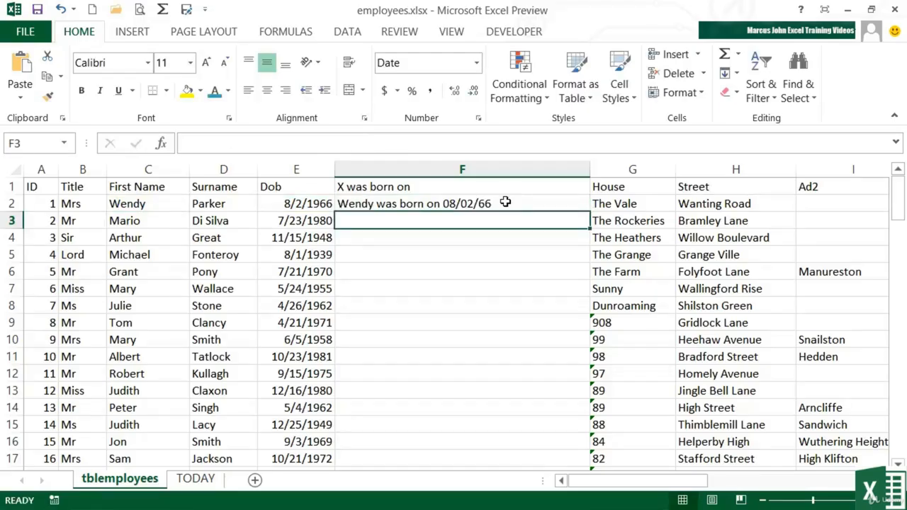
# - Fill the F2 formula down the "X was born on" column for all employee rows
pyautogui.click(465, 204)
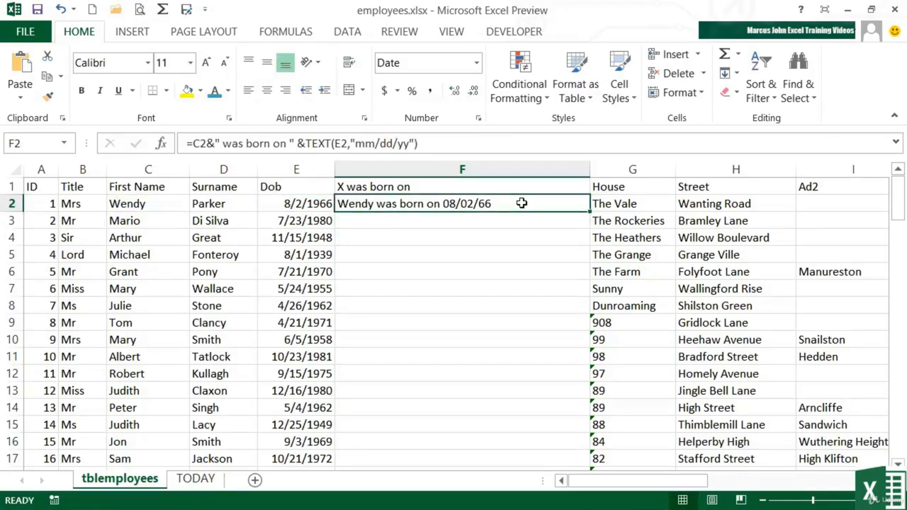
pyautogui.doubleClick(591, 212)
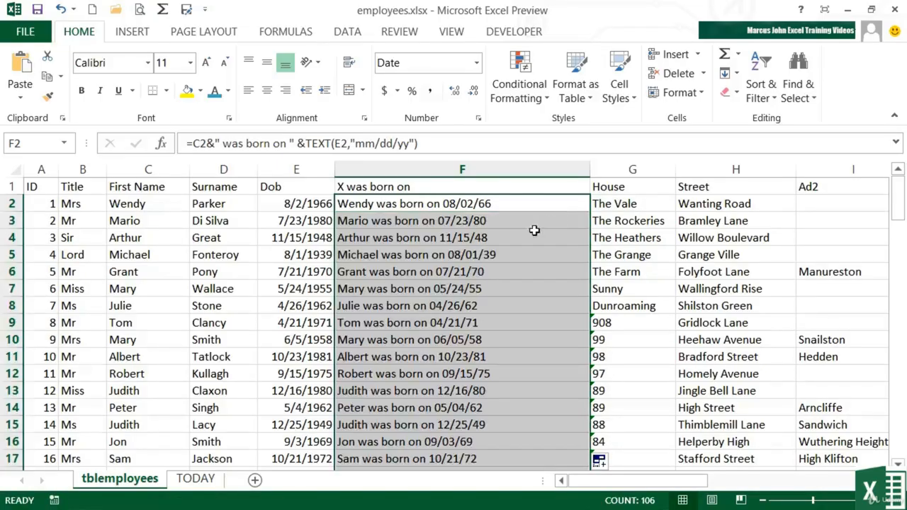
pyautogui.click(457, 256)
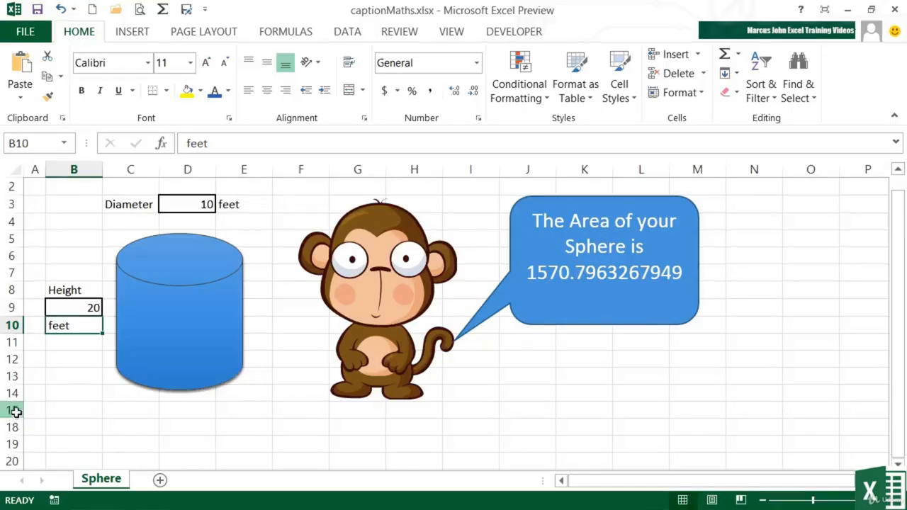
# - Unhide the rows between rows 15 and 18 on the Sphere sheet
pyautogui.moveTo(14, 410); pyautogui.dragTo(12, 426)
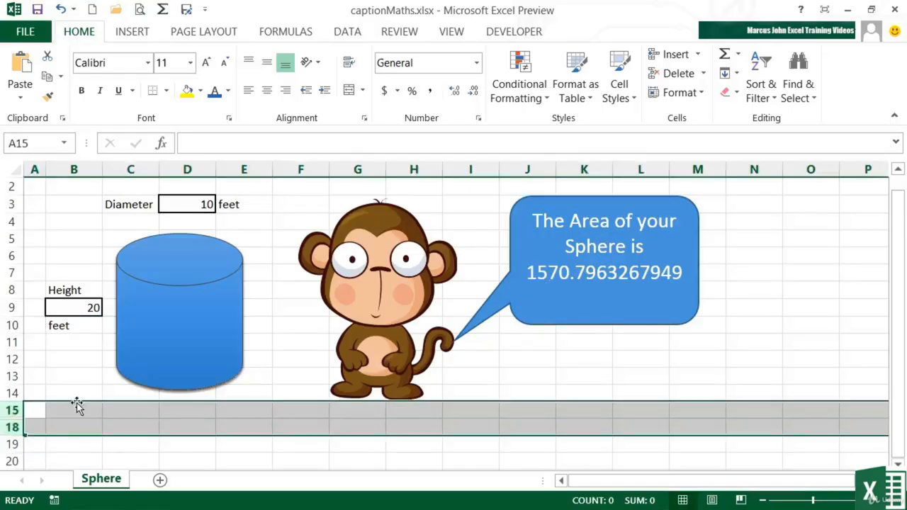
pyautogui.rightClick(14, 427)
pyautogui.click(40, 423)
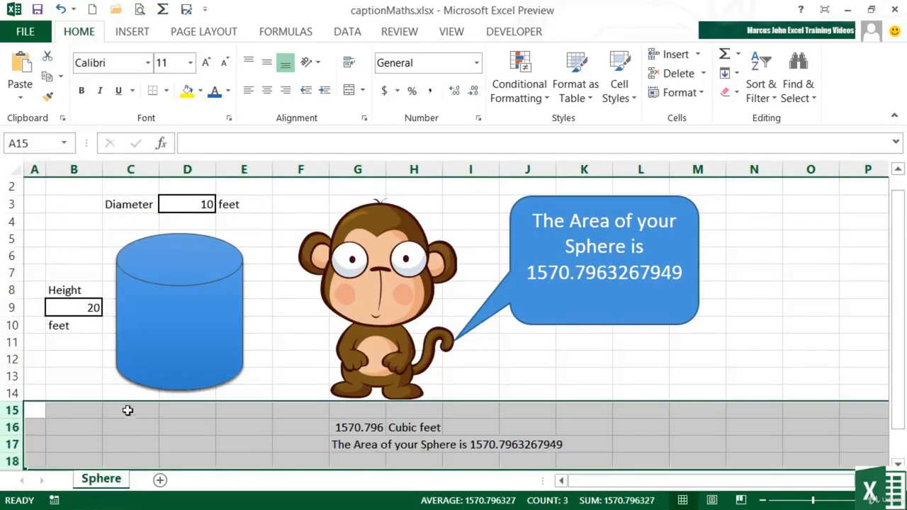
# - Check the formulas in G17 and G16, and reduce the G16 result to two decimal places
pyautogui.click(359, 444)
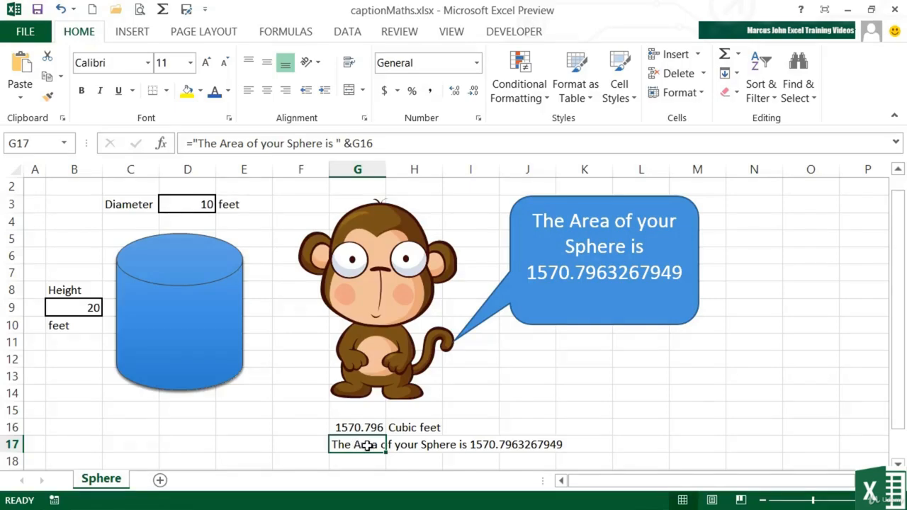
pyautogui.click(360, 428)
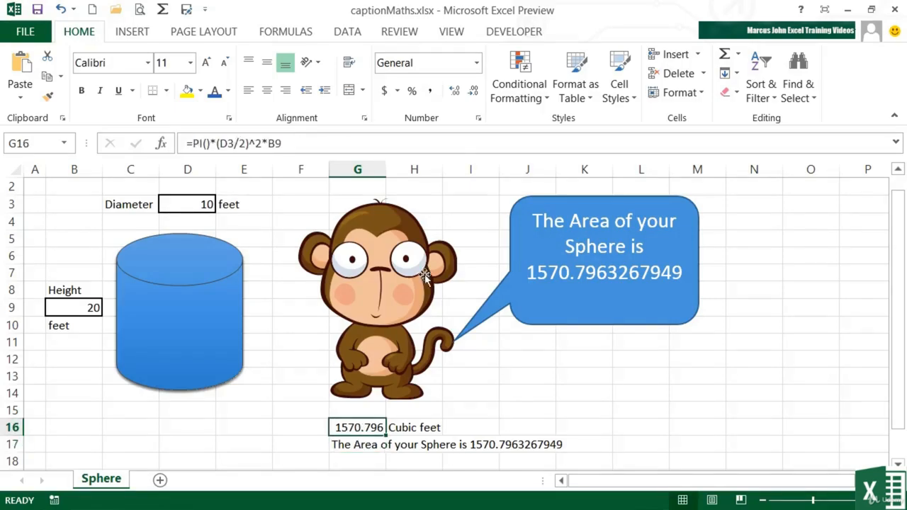
pyautogui.click(472, 92)
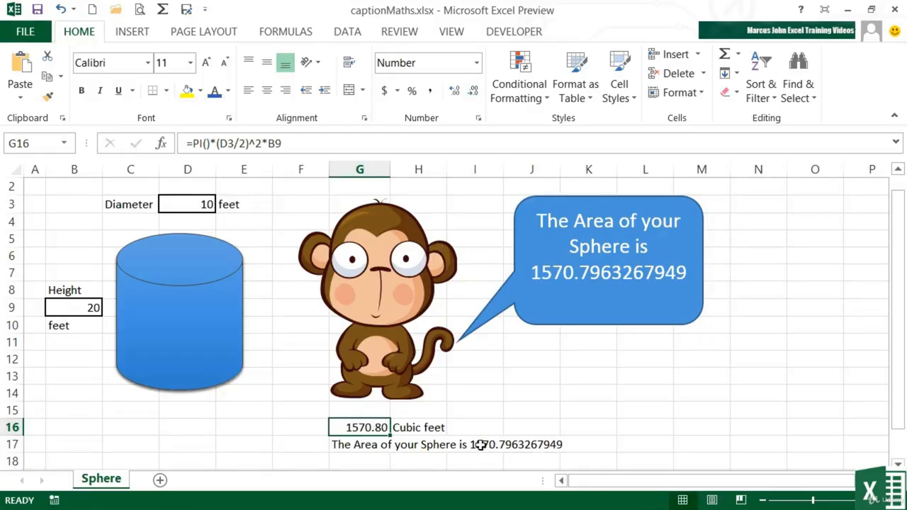
# - Edit the caption formula in G17 to wrap the G16 reference in a TEXT function with the format "0.00"
pyautogui.click(373, 444)
pyautogui.doubleClick(376, 445)
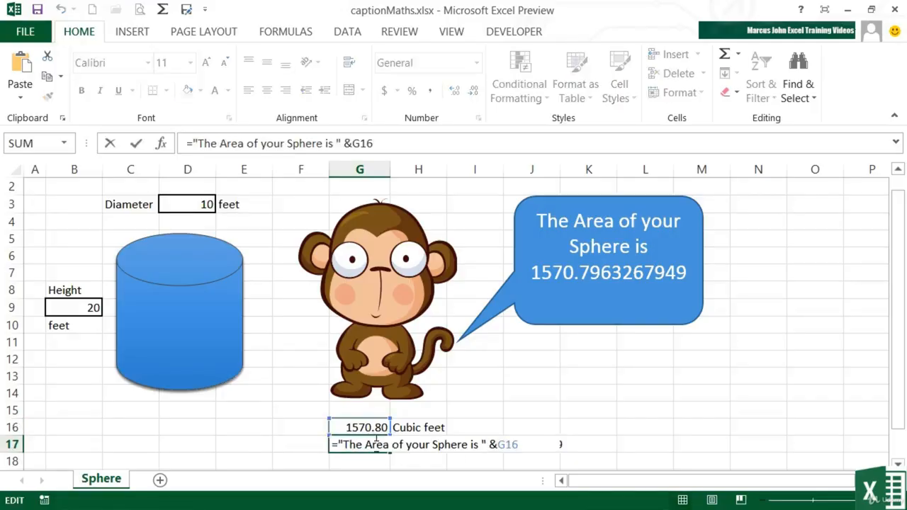
pyautogui.click(498, 444)
pyautogui.write('text')
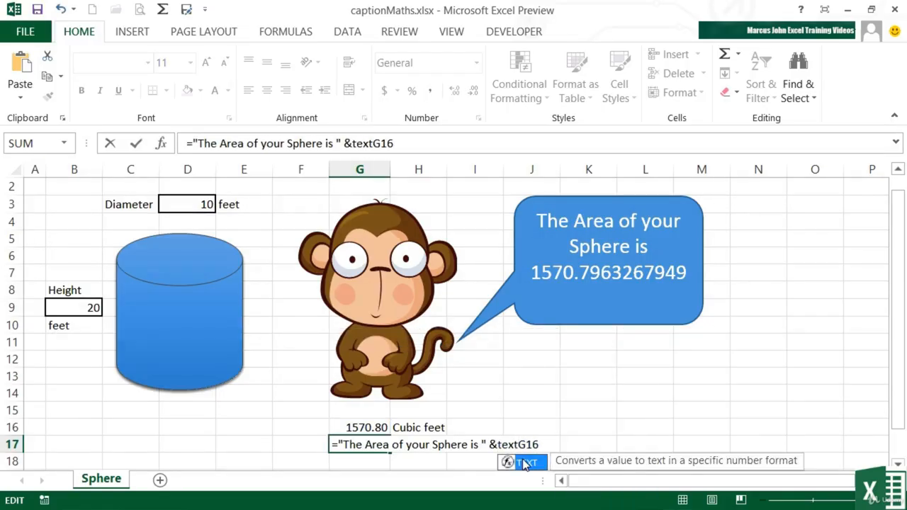
pyautogui.write('(')
pyautogui.click(545, 444)
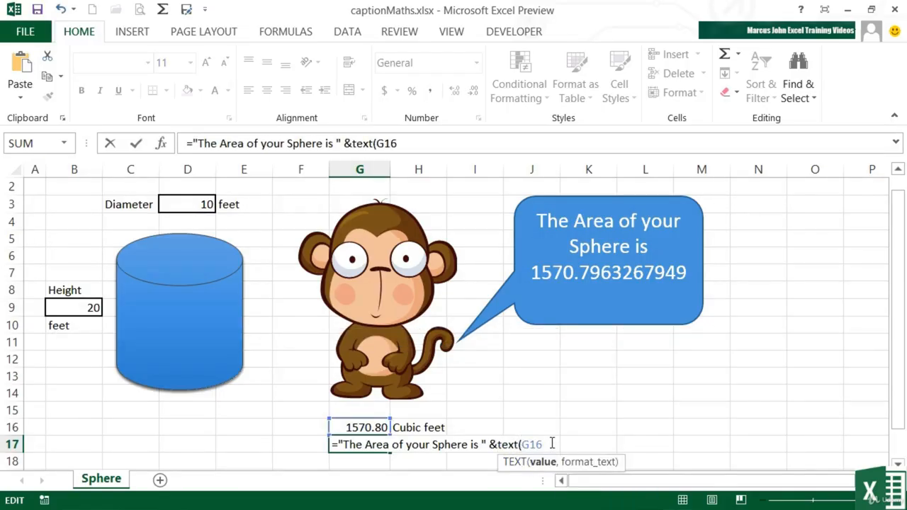
pyautogui.write(',')
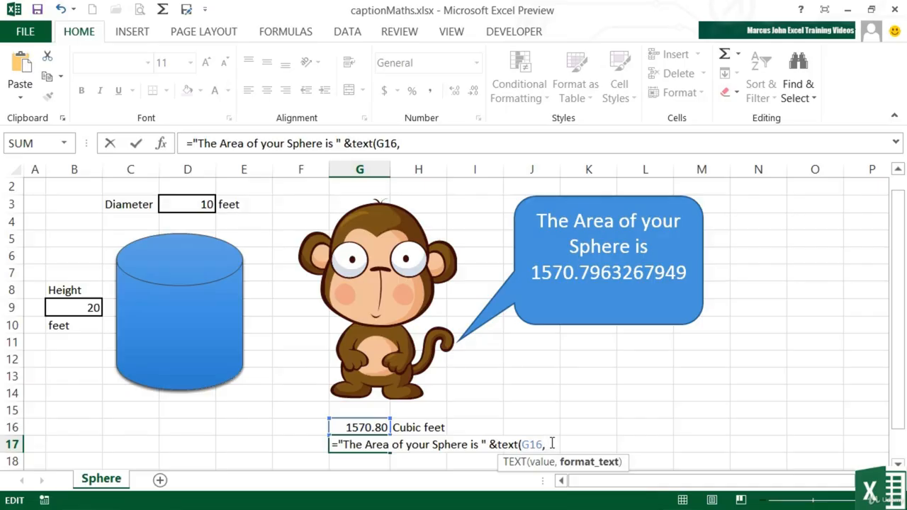
pyautogui.write('"0.00"')
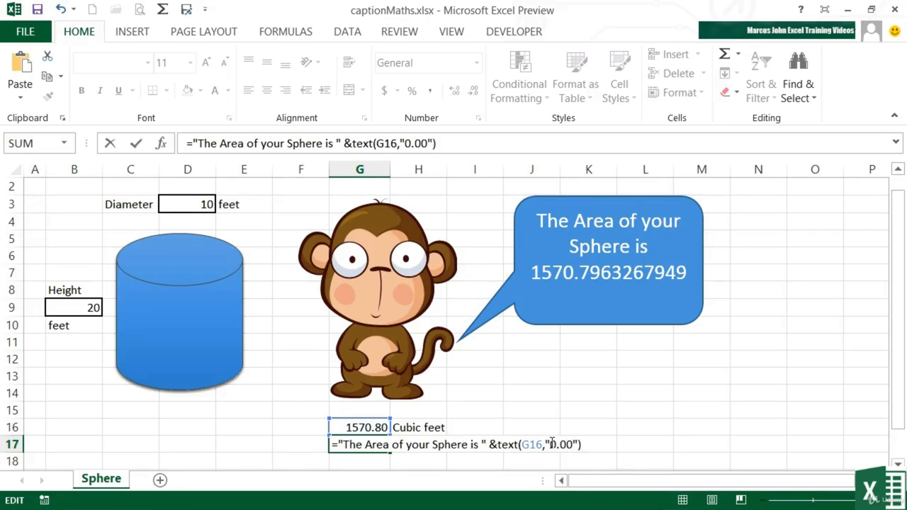
pyautogui.press('Return')
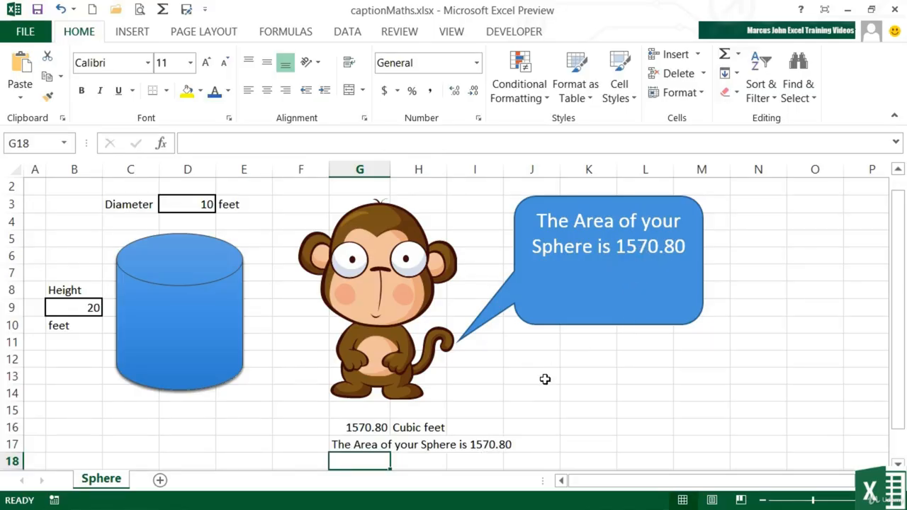
# - Review the TEXT function in the G17 caption formula without changing it
pyautogui.click(366, 444)
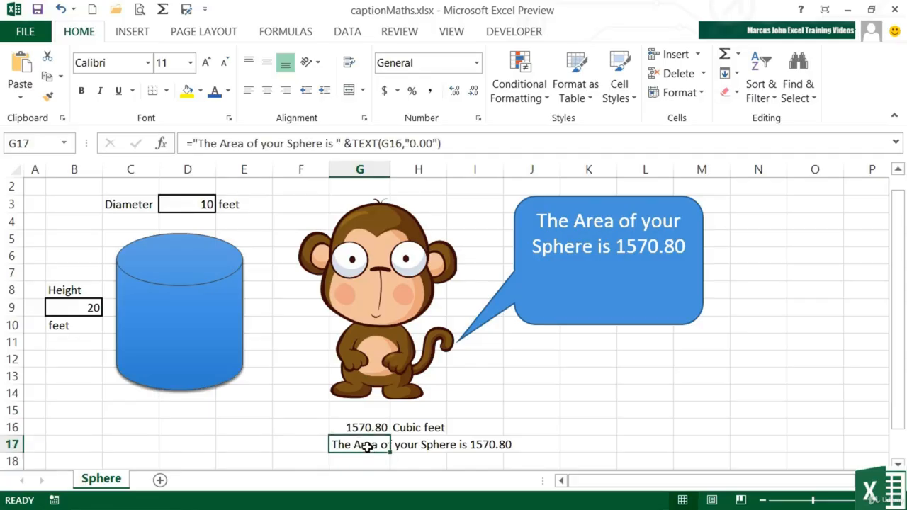
pyautogui.doubleClick(365, 445)
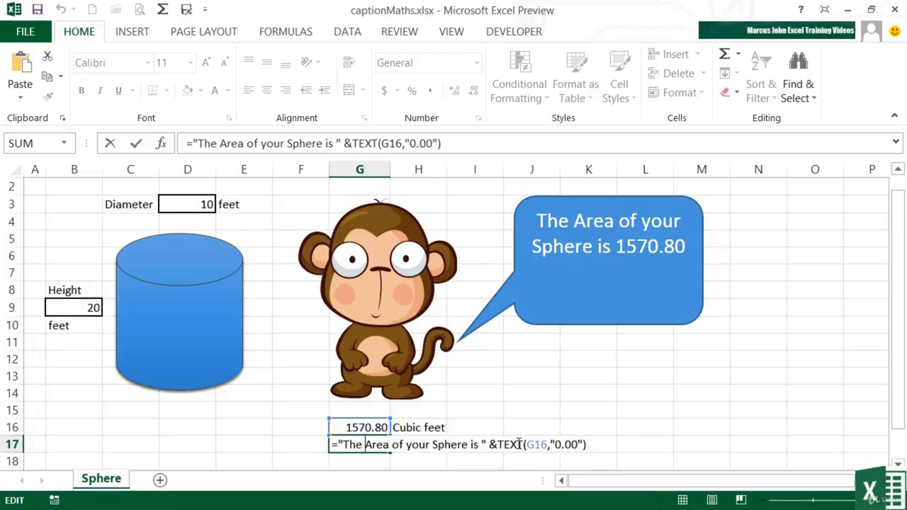
pyautogui.press('Return')
# - Hide rows 16 and 17, which hold the volume calculation and the caption text
pyautogui.click(13, 443)
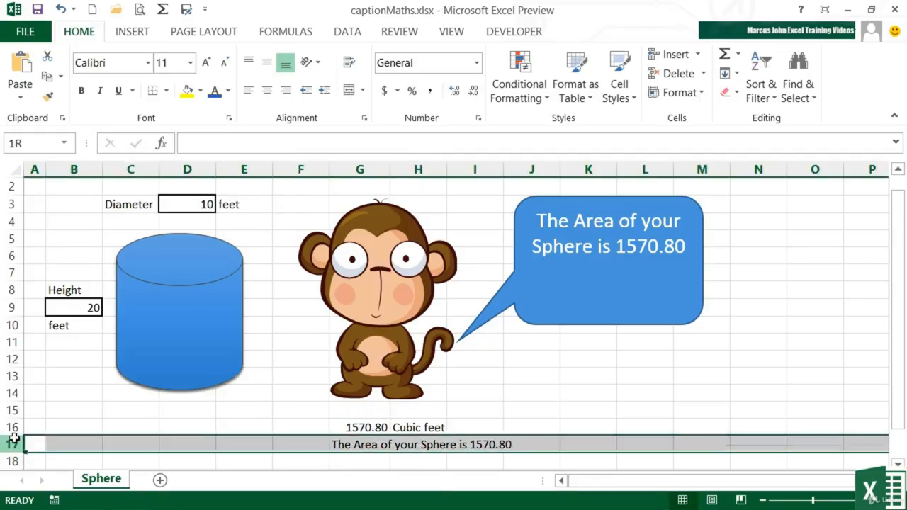
pyautogui.moveTo(13, 439); pyautogui.dragTo(13, 429)
pyautogui.rightClick(13, 428)
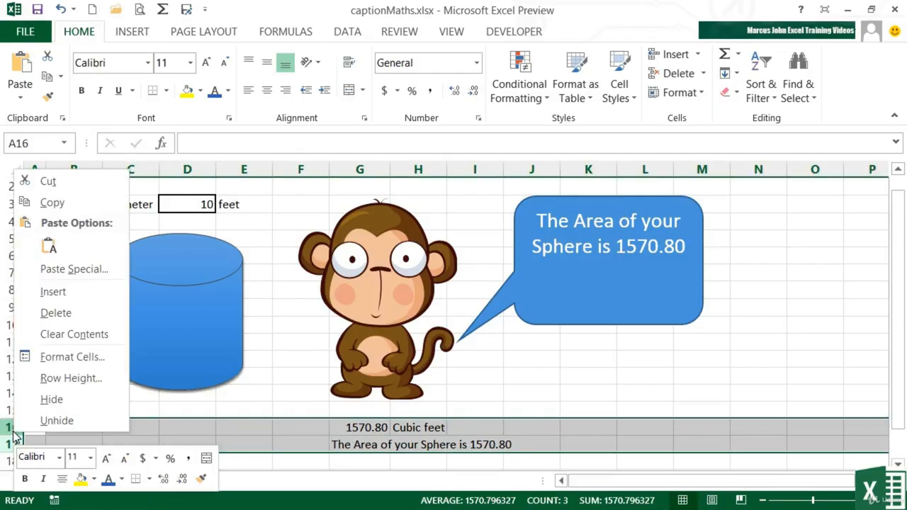
pyautogui.click(41, 401)
pyautogui.click(92, 441)
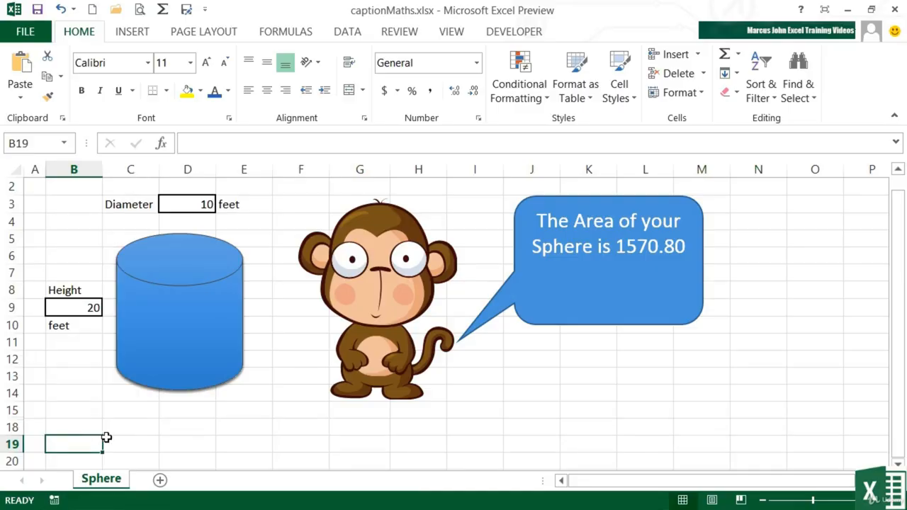